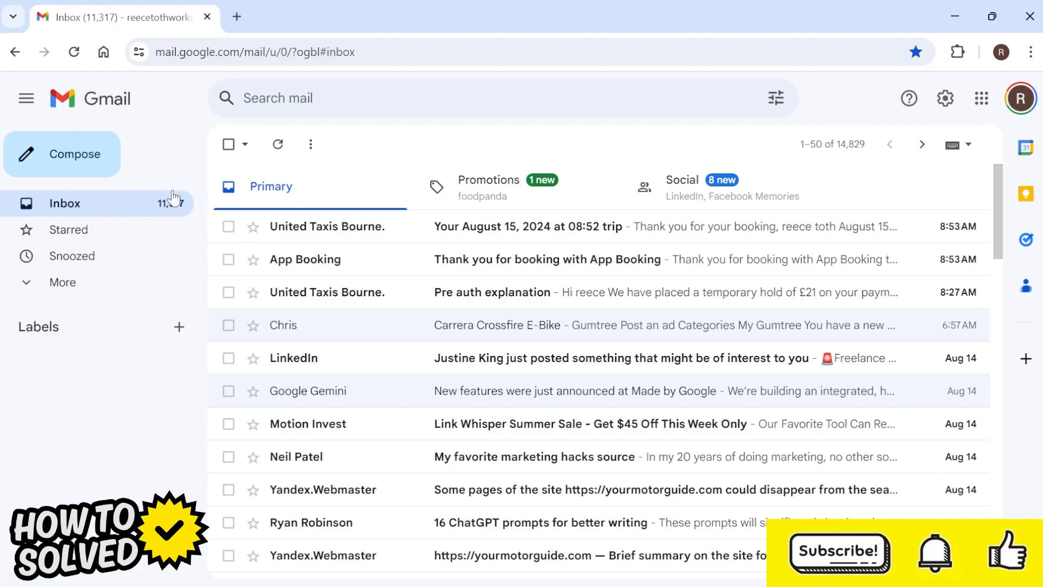
# Create a new label named "My Folder" without nesting it under another label.
pyautogui.click(103, 283)
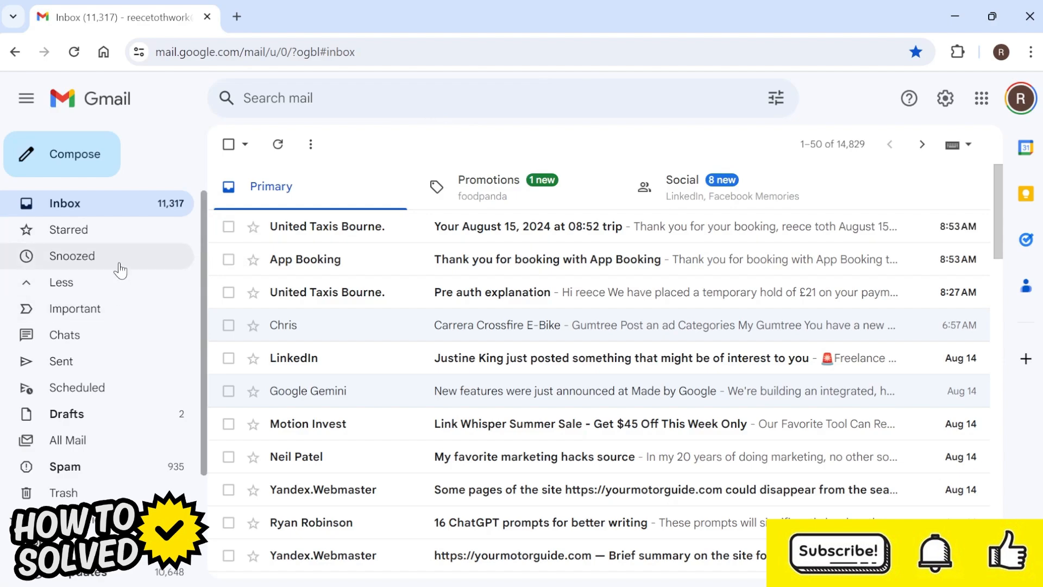
pyautogui.scroll(-3, 107, 319)
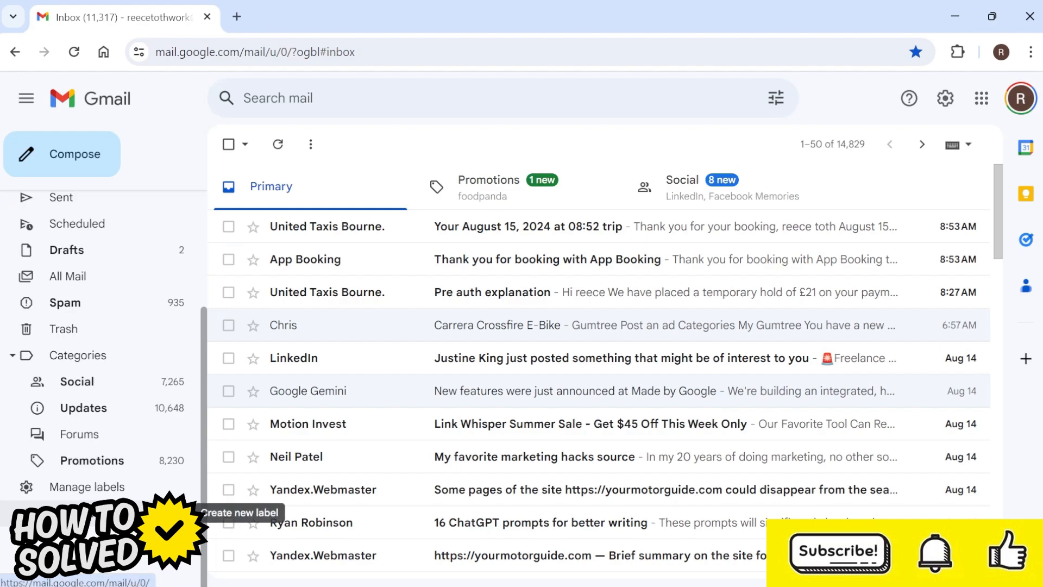
pyautogui.click(187, 512)
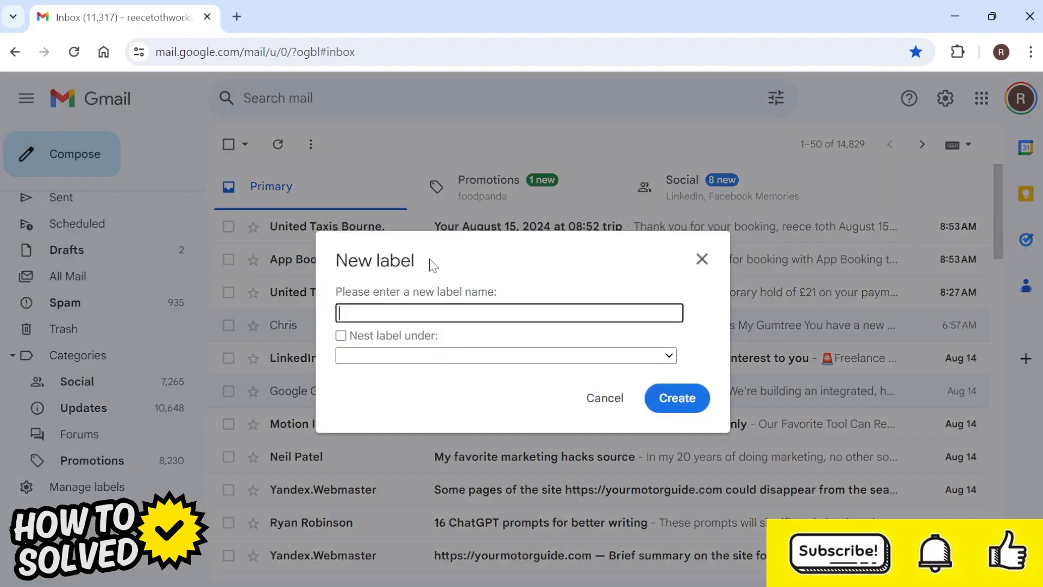
pyautogui.write('My Folder')
pyautogui.click(341, 336)
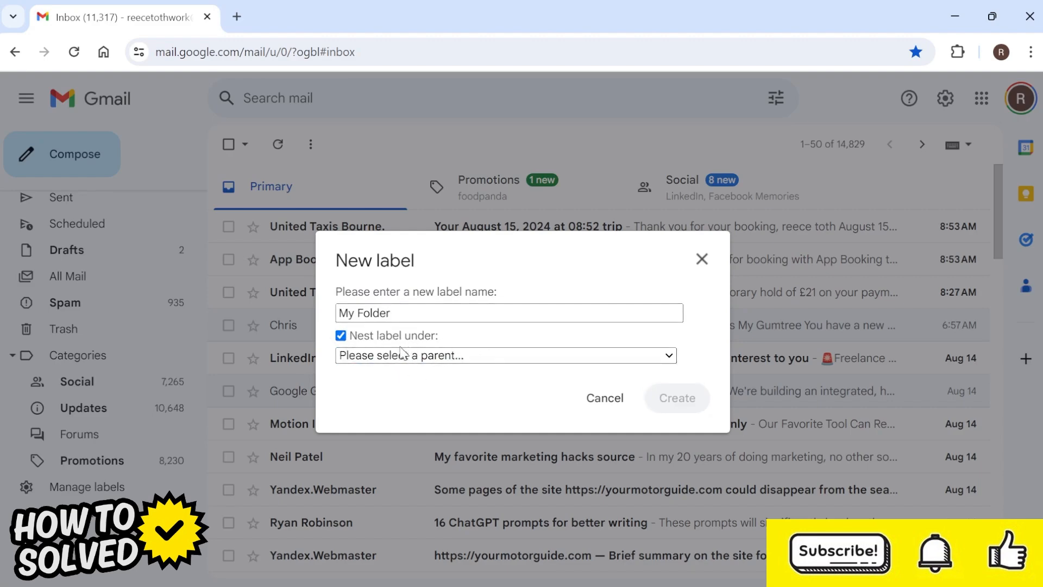
pyautogui.click(341, 336)
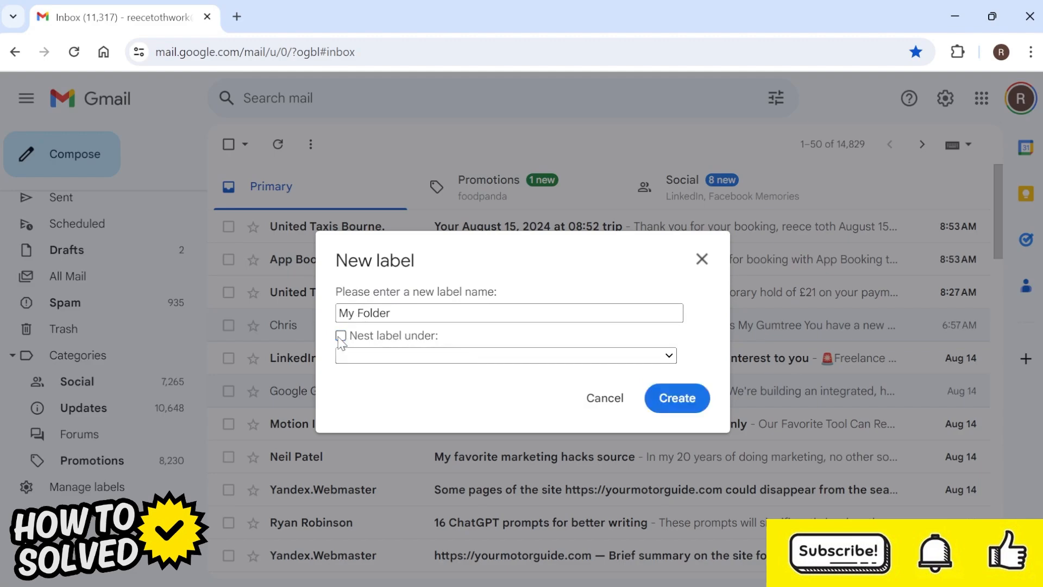
pyautogui.click(678, 403)
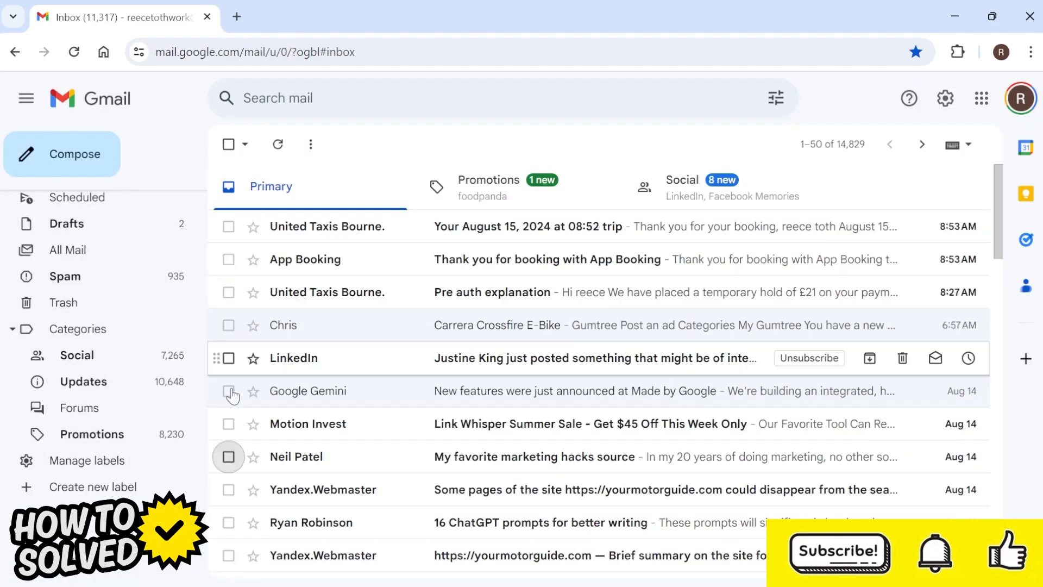
# Label the "My favorite marketing hacks source" email as My Folder, remove its Updates label, and open the My Folder label.
pyautogui.click(228, 458)
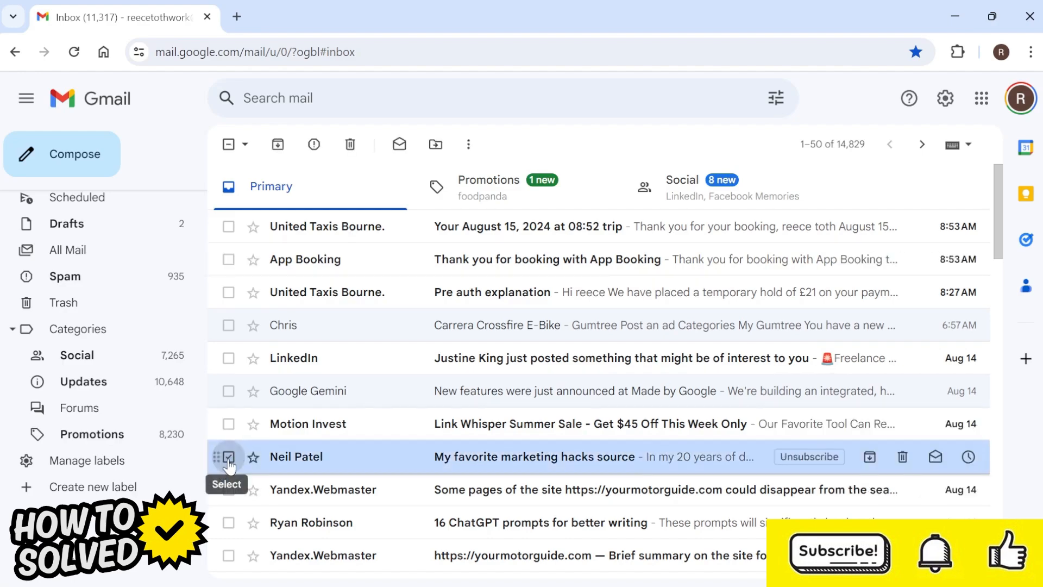
pyautogui.click(471, 145)
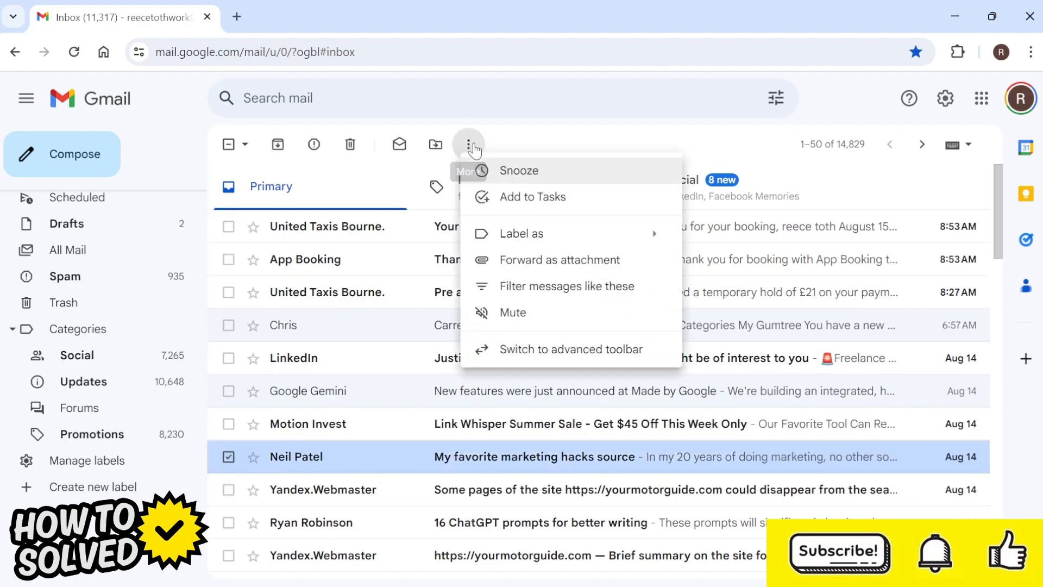
pyautogui.moveTo(545, 236)
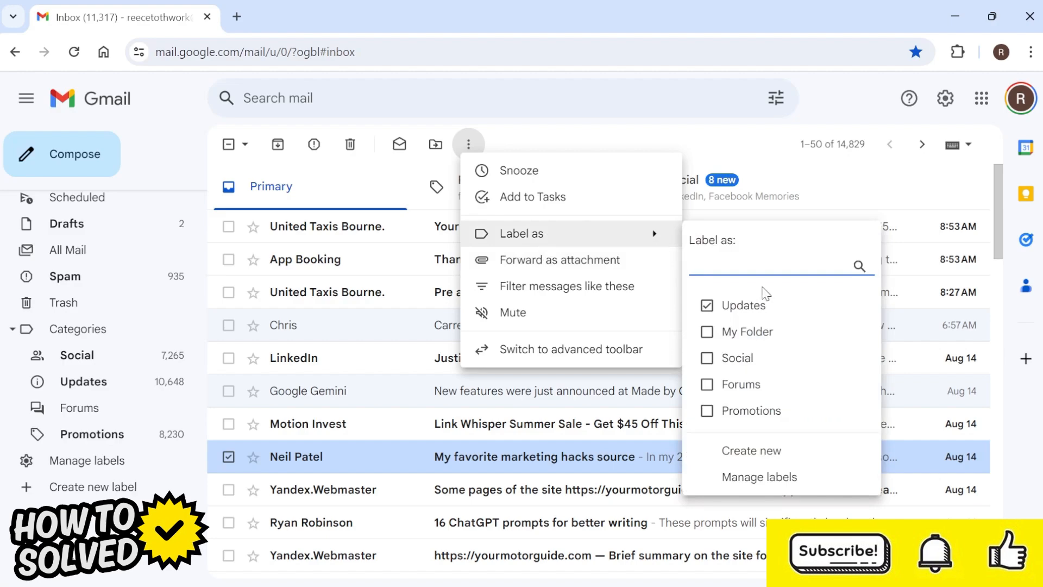
pyautogui.click(708, 332)
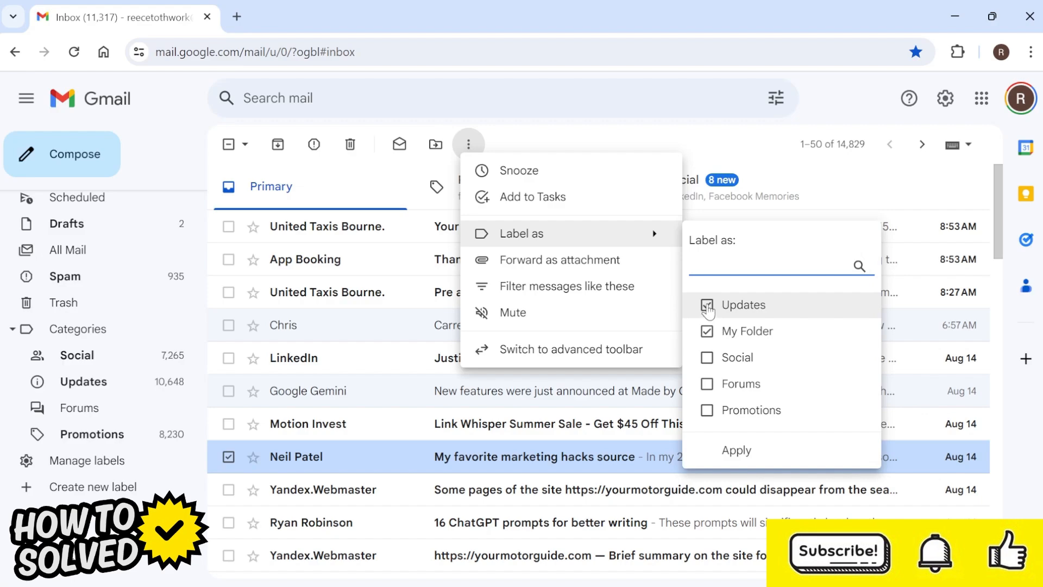
pyautogui.click(707, 306)
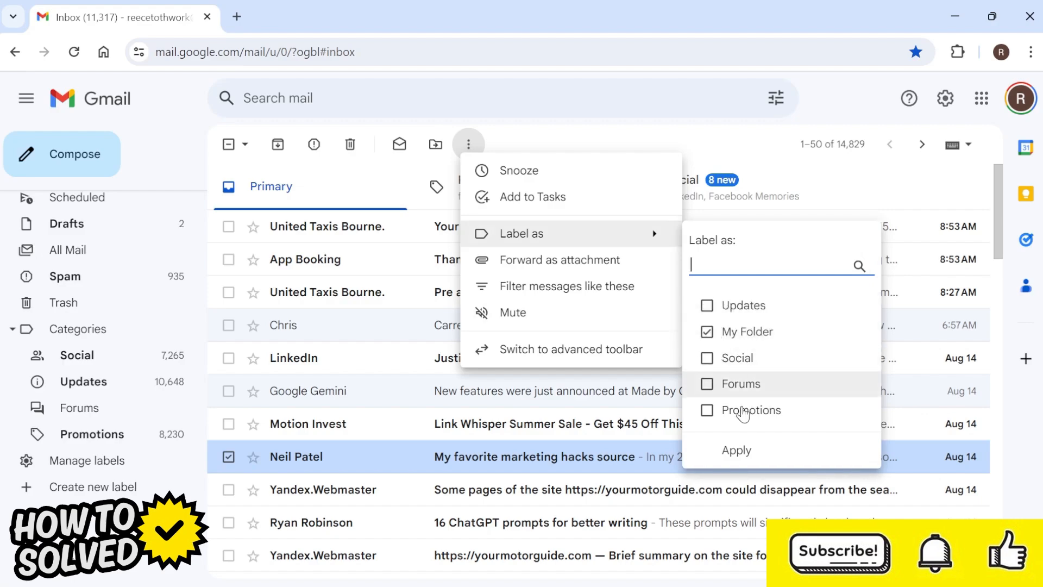
pyautogui.click(738, 452)
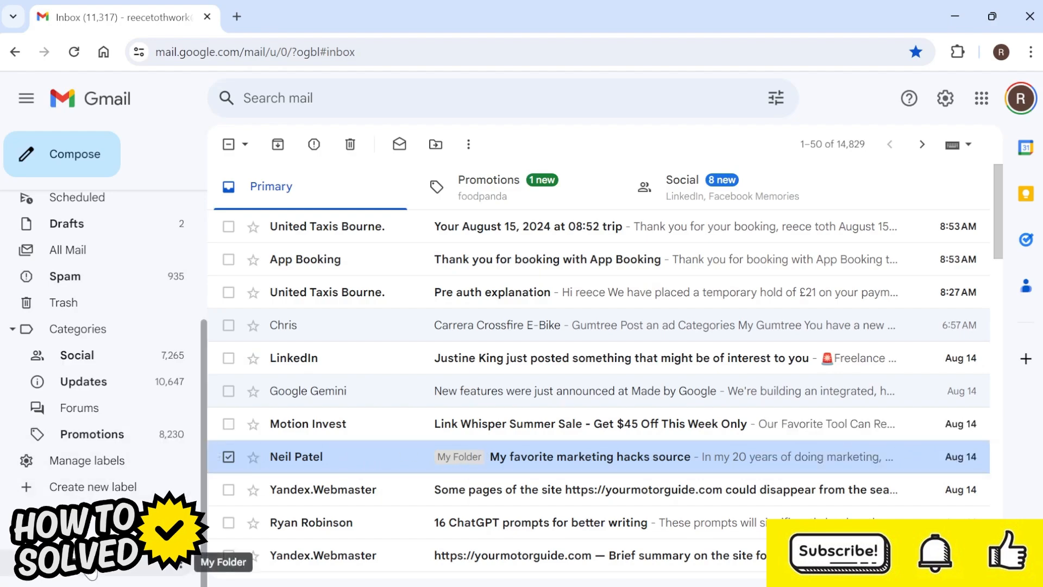
pyautogui.click(109, 538)
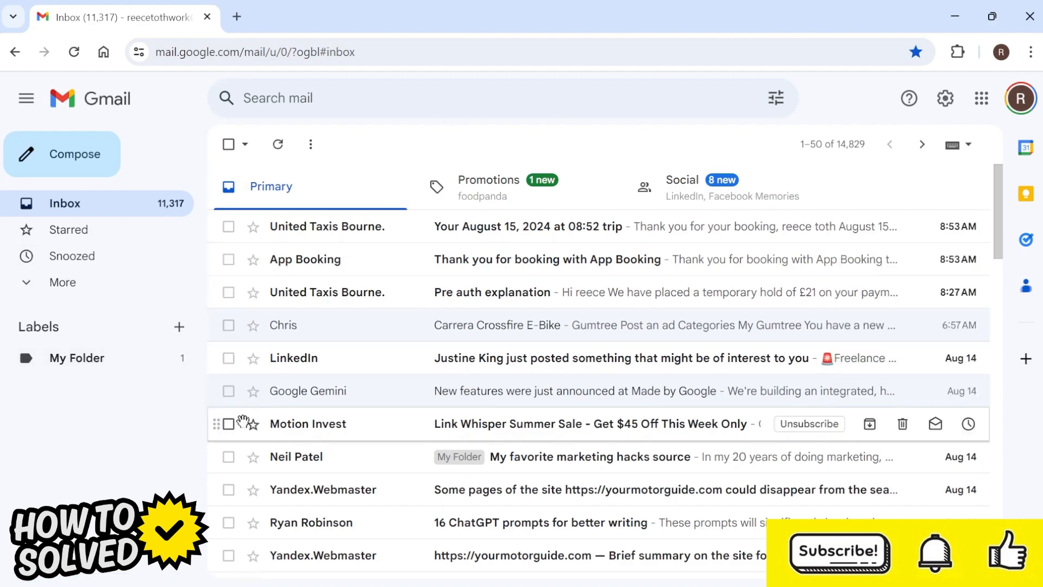
# Start a filter for messages like the Motion Invest "Link Whisper Summer Sale" email, using only its sender as the criterion.
pyautogui.click(228, 428)
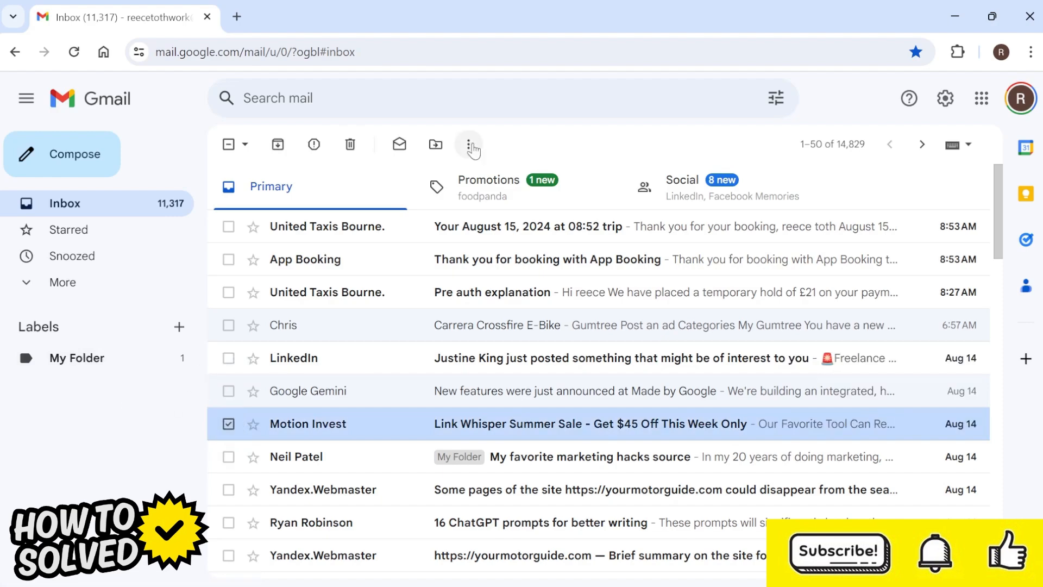
pyautogui.click(471, 147)
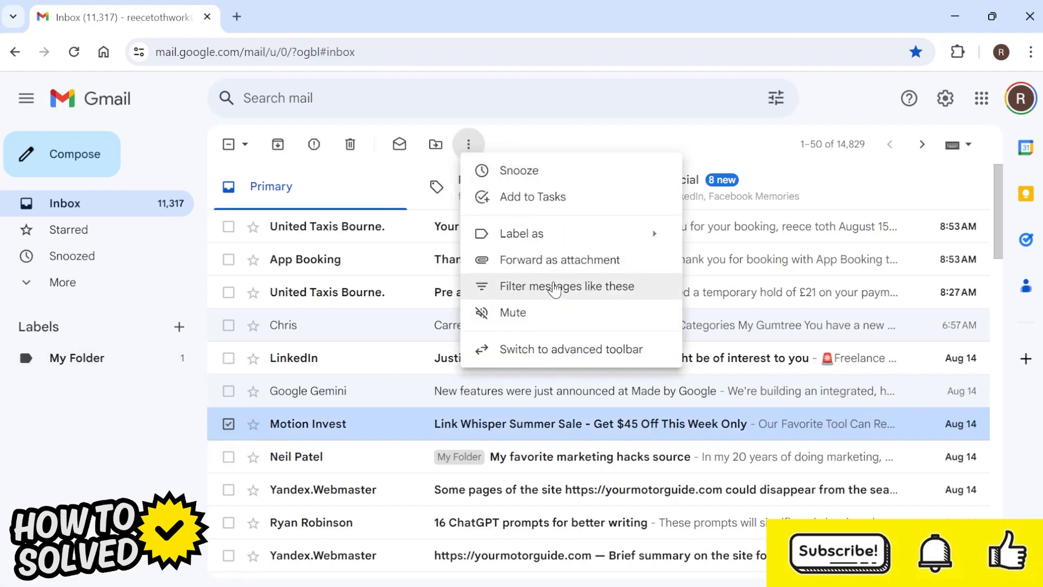
pyautogui.click(553, 288)
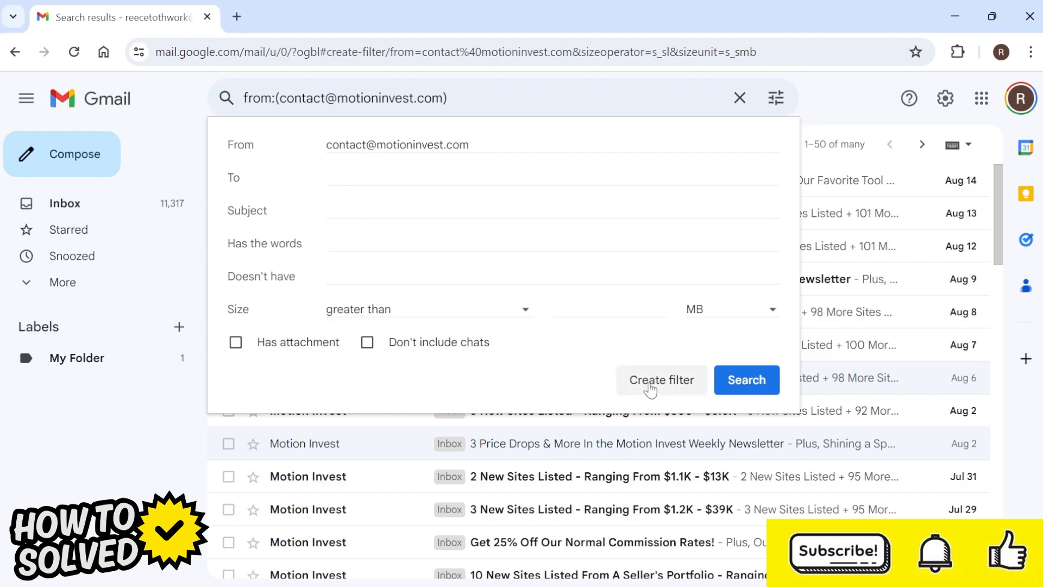
pyautogui.click(649, 385)
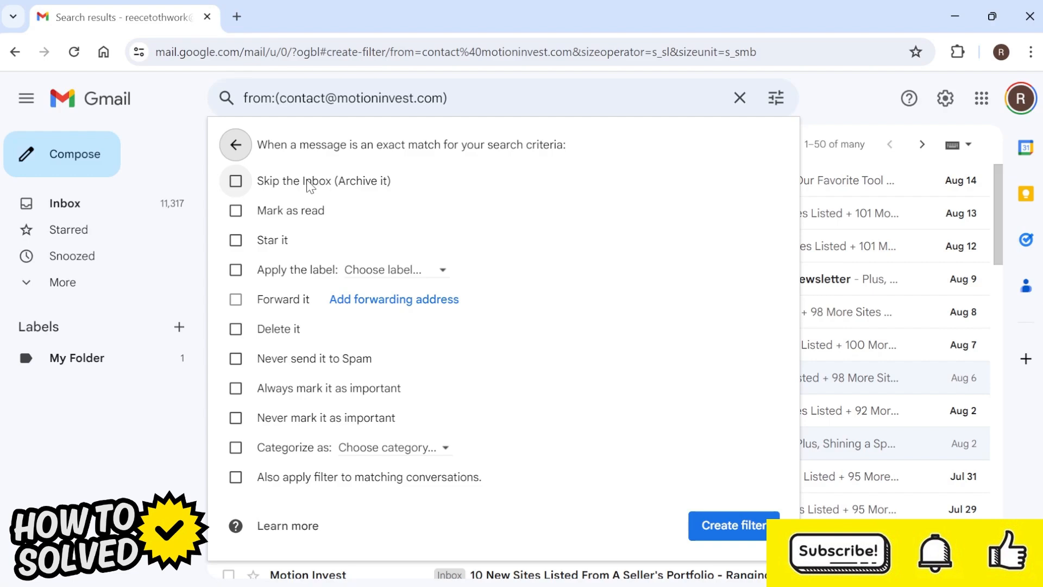
# Create the filter with Skip the Inbox, the label My Folder, and Also apply filter to matching conversations.
pyautogui.click(235, 181)
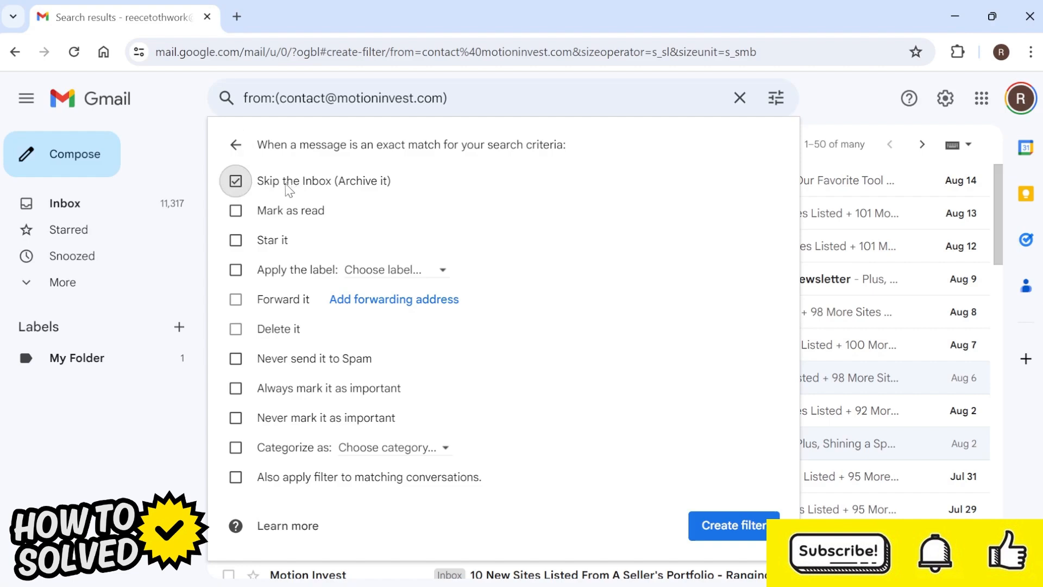
pyautogui.click(236, 277)
pyautogui.click(380, 273)
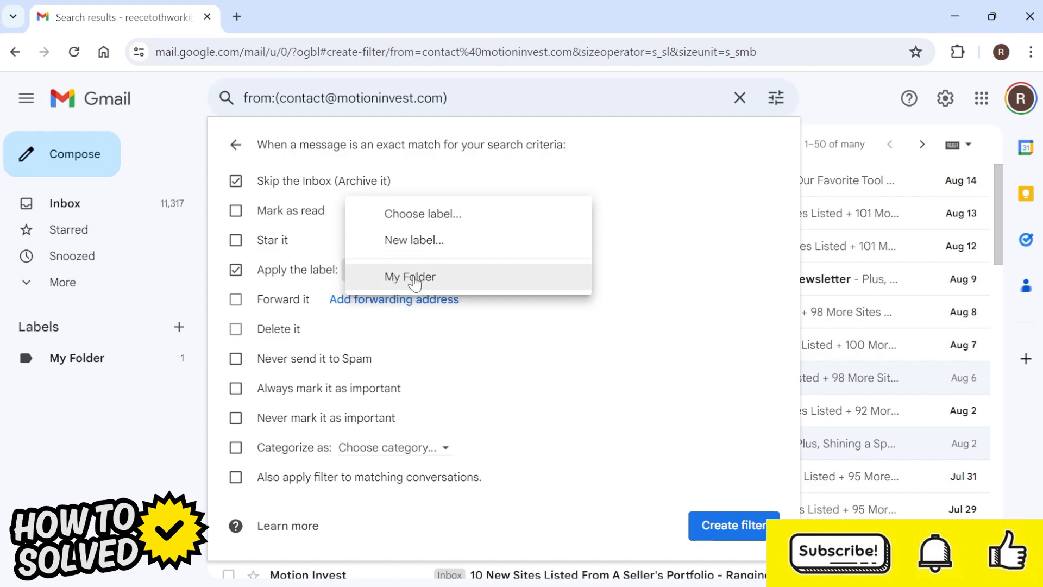
pyautogui.click(414, 278)
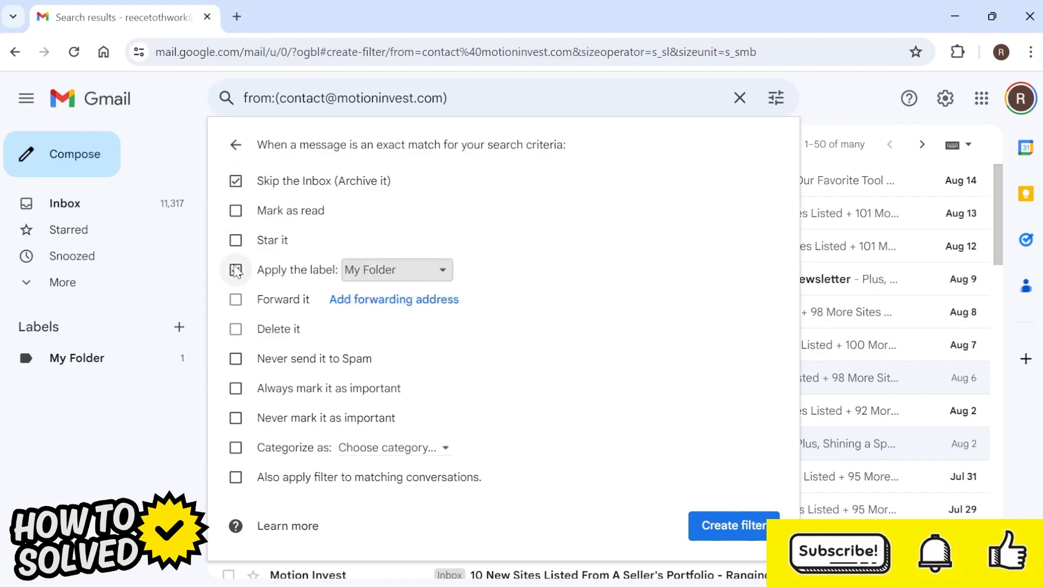
pyautogui.click(236, 271)
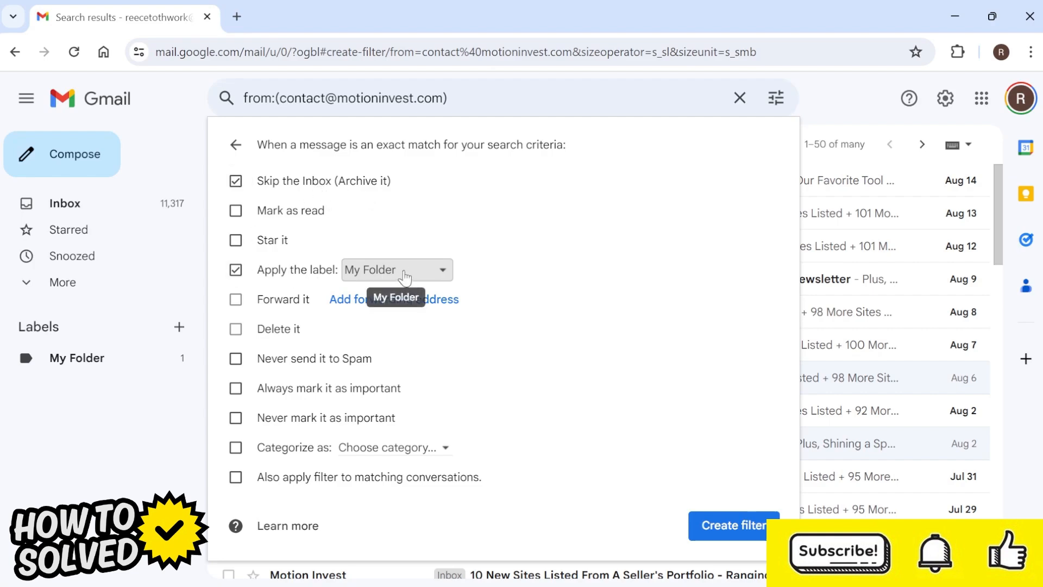
pyautogui.click(235, 183)
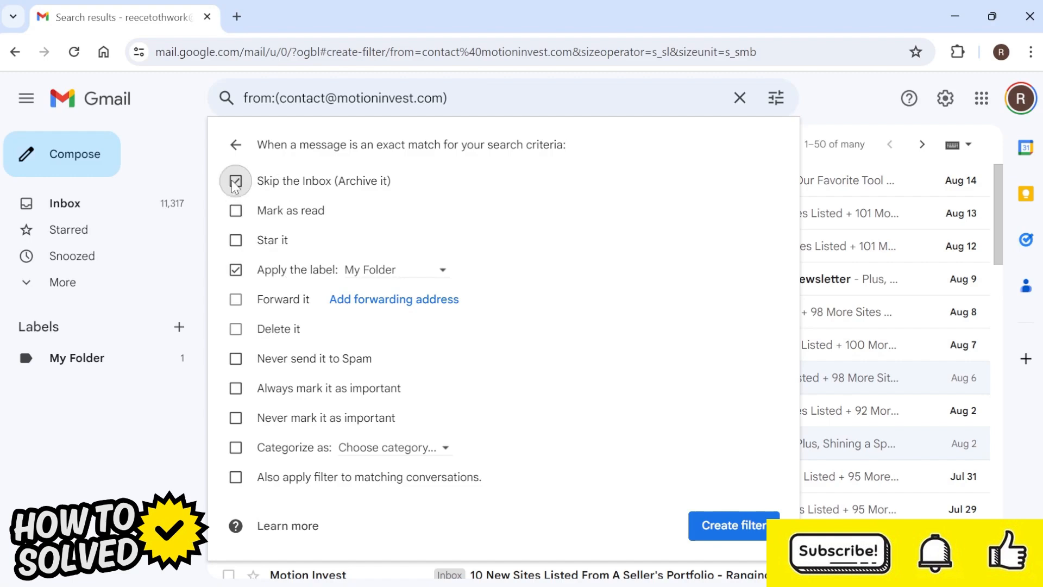
pyautogui.click(237, 479)
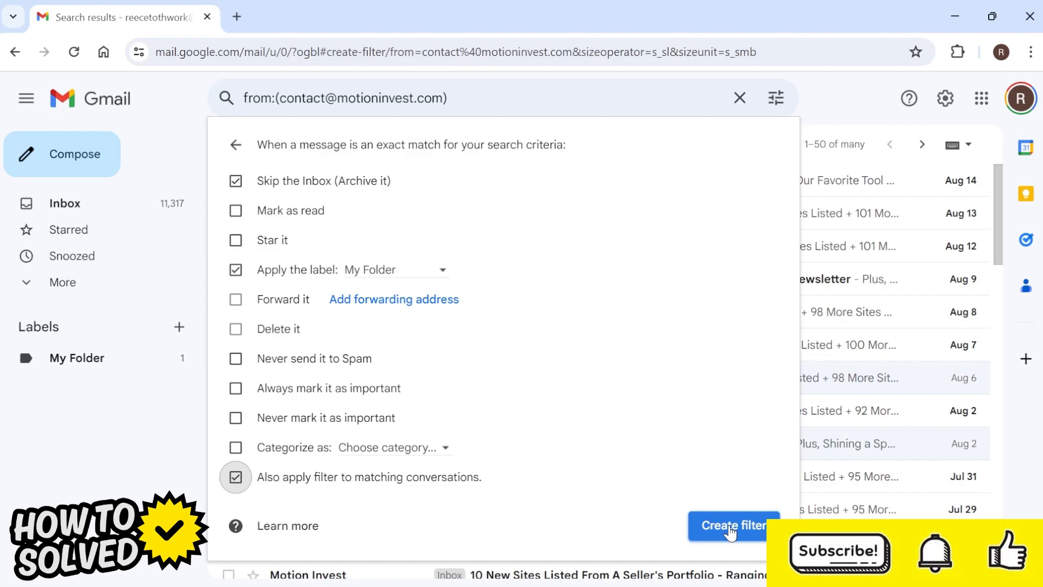
pyautogui.click(731, 526)
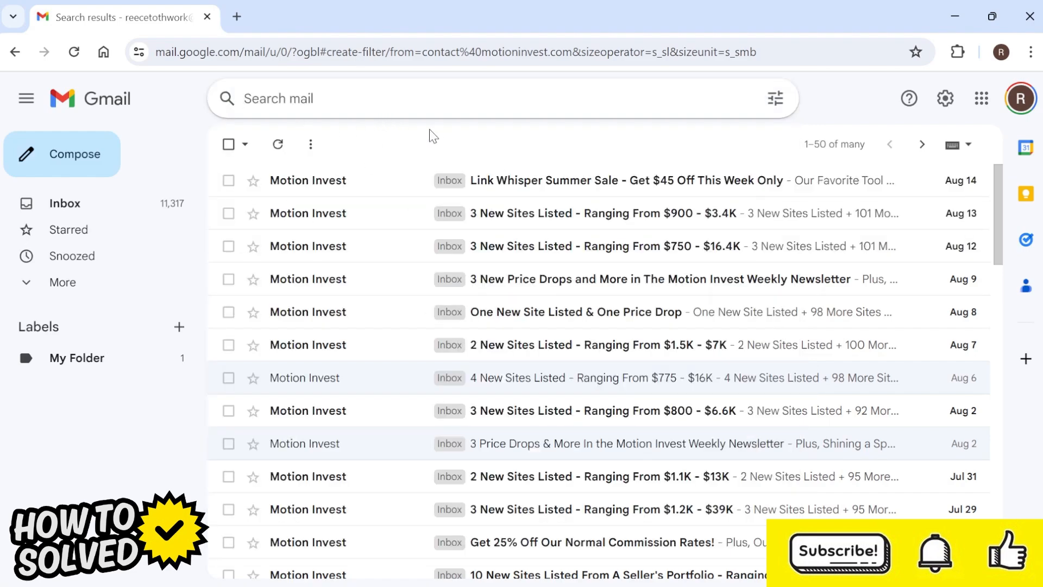
# Look through the emails filed in My Folder and return to the inbox.
pyautogui.scroll(-2, 428, 271)
pyautogui.scroll(-5, 428, 272)
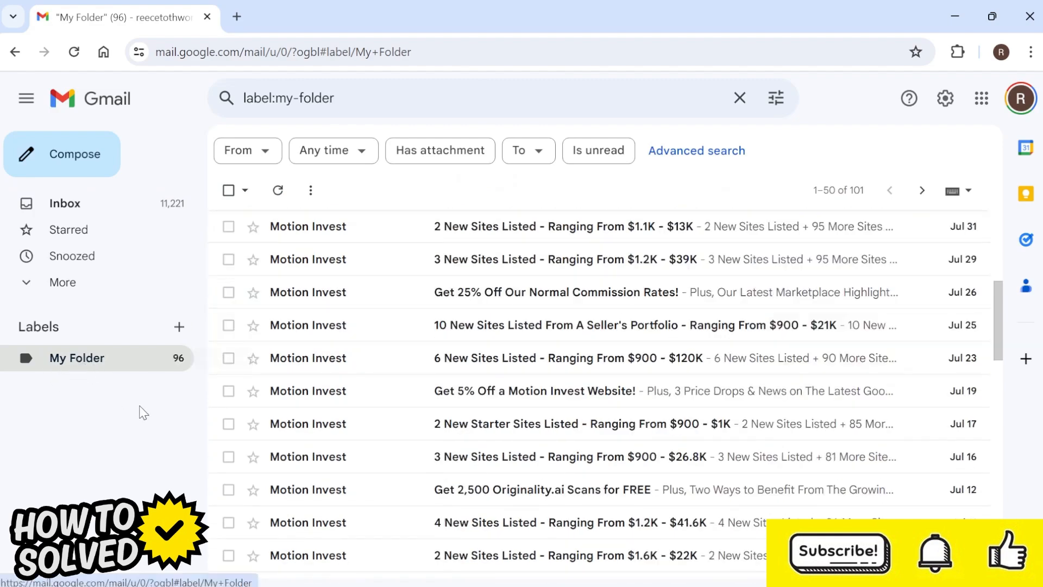
pyautogui.click(84, 204)
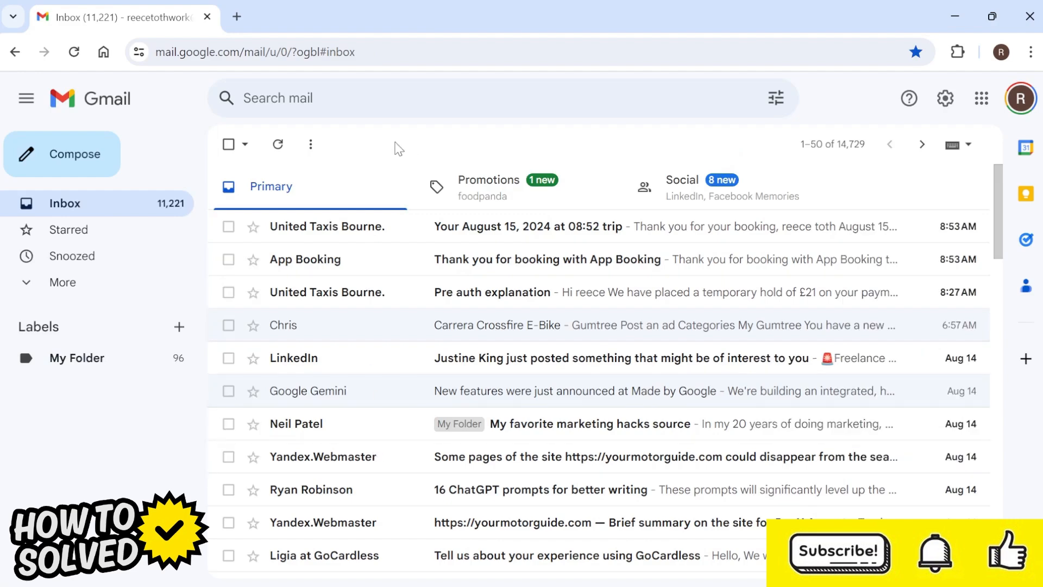
# Show the Filters and Blocked Addresses settings and view the Motion Invest filter's editable criteria without changing them.
pyautogui.click(946, 99)
pyautogui.click(859, 181)
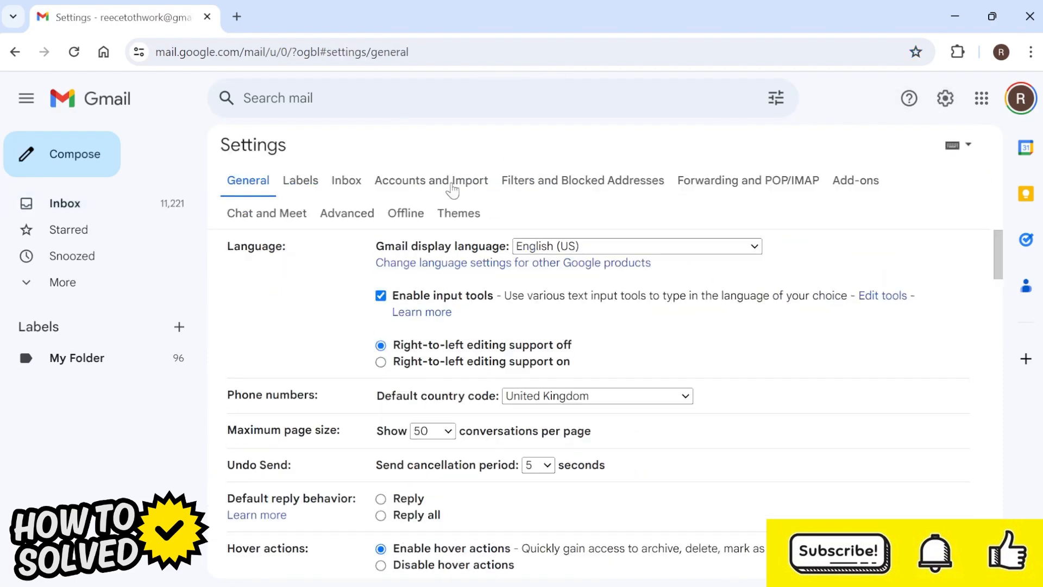
pyautogui.click(554, 188)
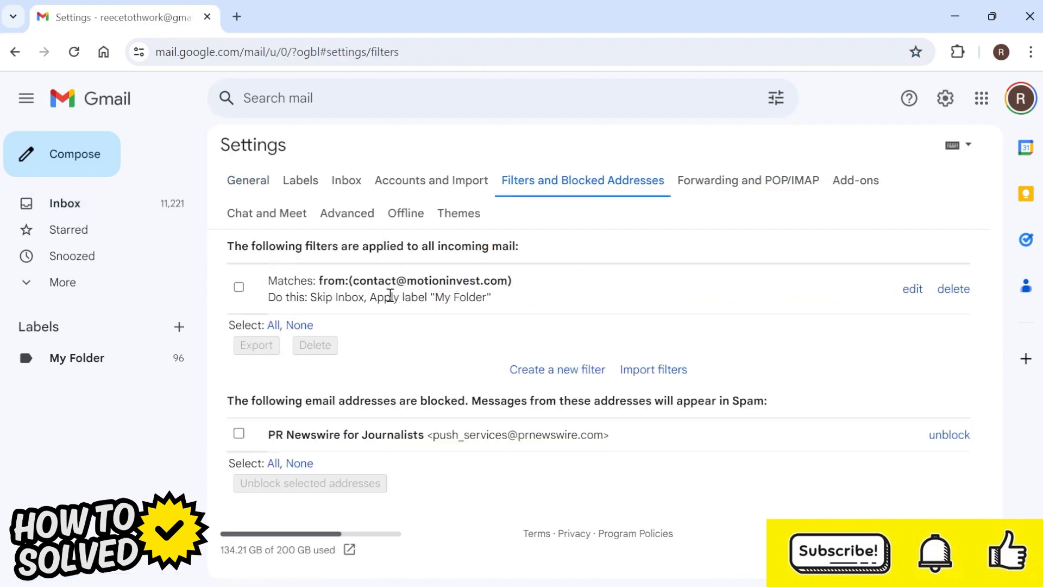
pyautogui.click(913, 289)
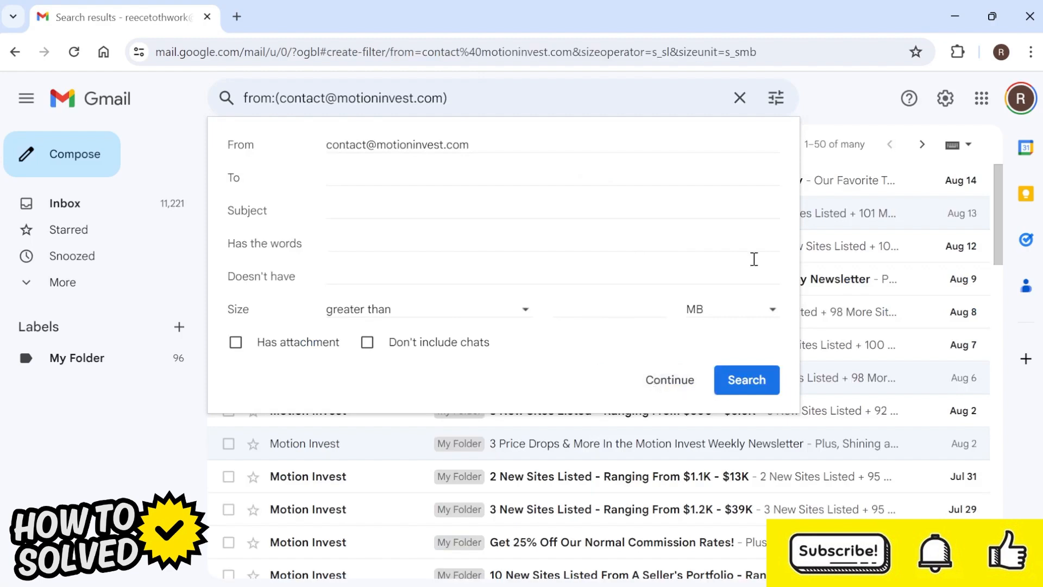
pyautogui.click(820, 313)
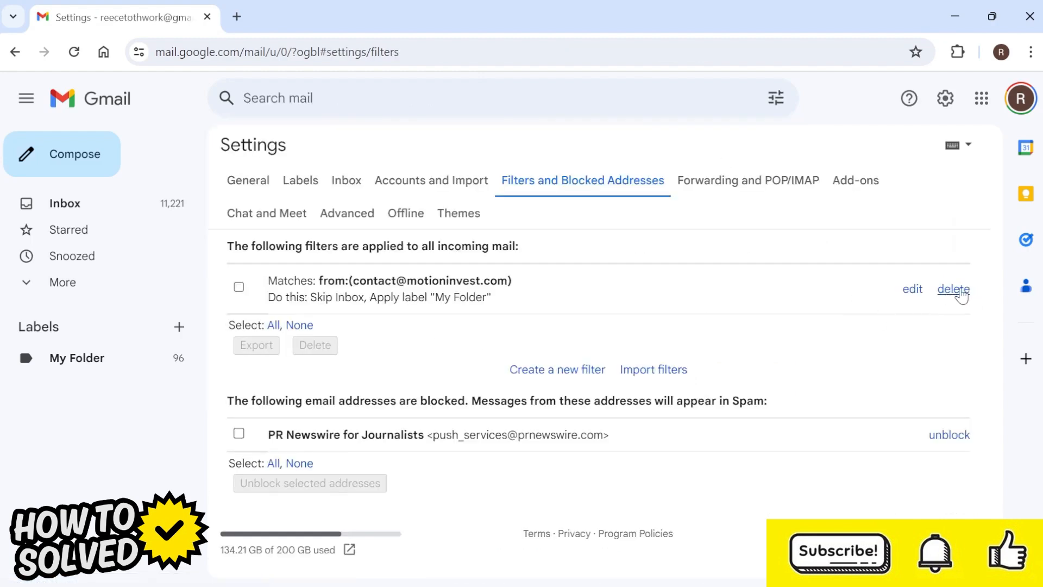
# View the blank form for creating a new filter, close it unsaved, and return to the inbox.
pyautogui.click(537, 371)
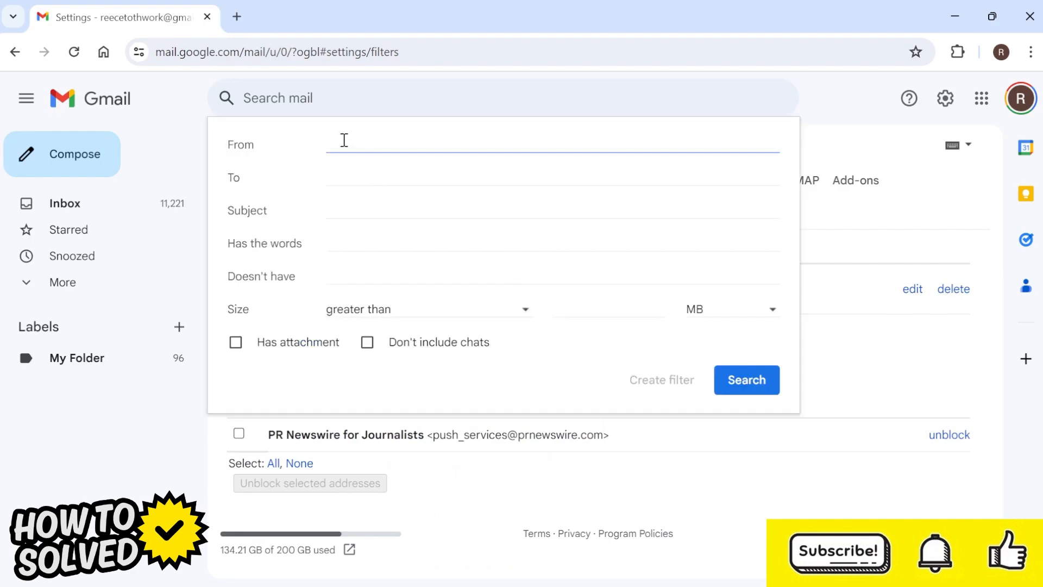
pyautogui.click(126, 210)
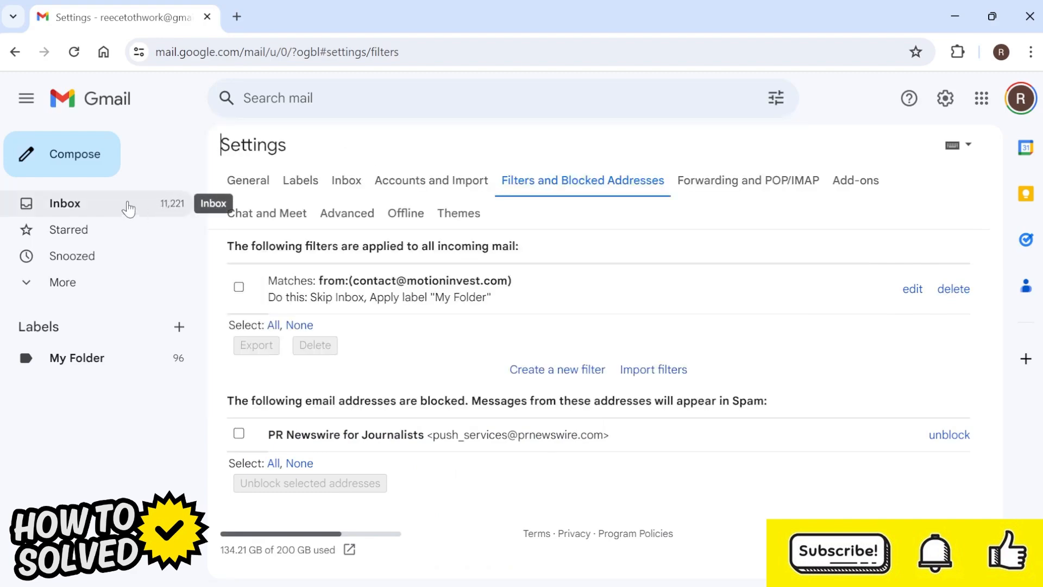
pyautogui.click(128, 208)
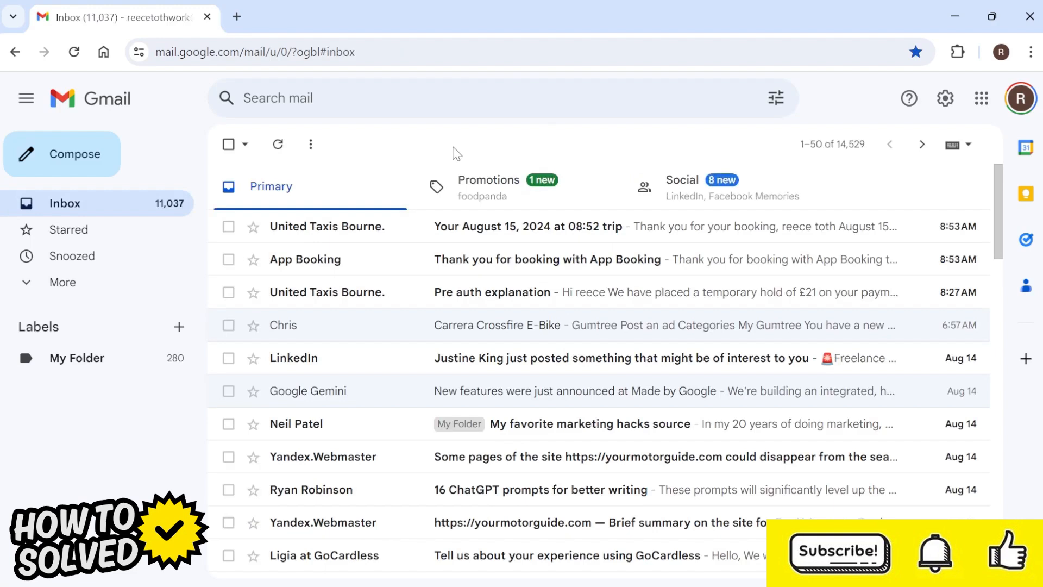